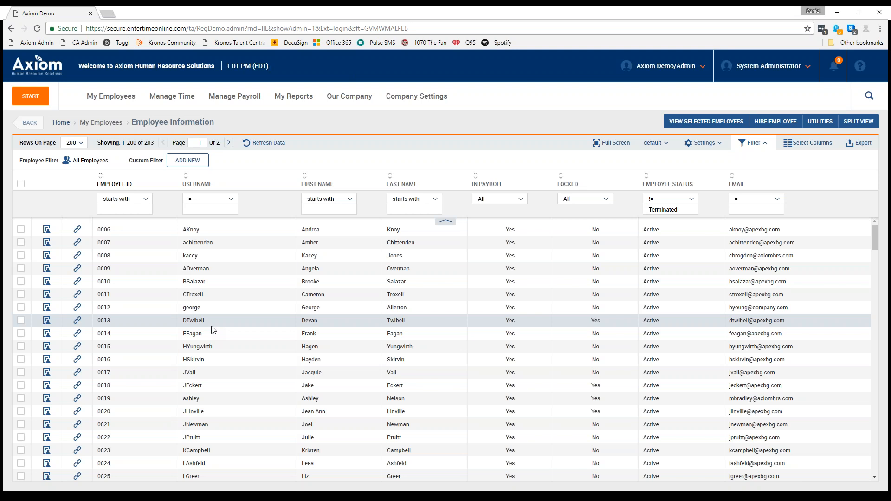
Step: Go to the company's attestation profiles and open the Single Question profile for editing
left_click(404, 110)
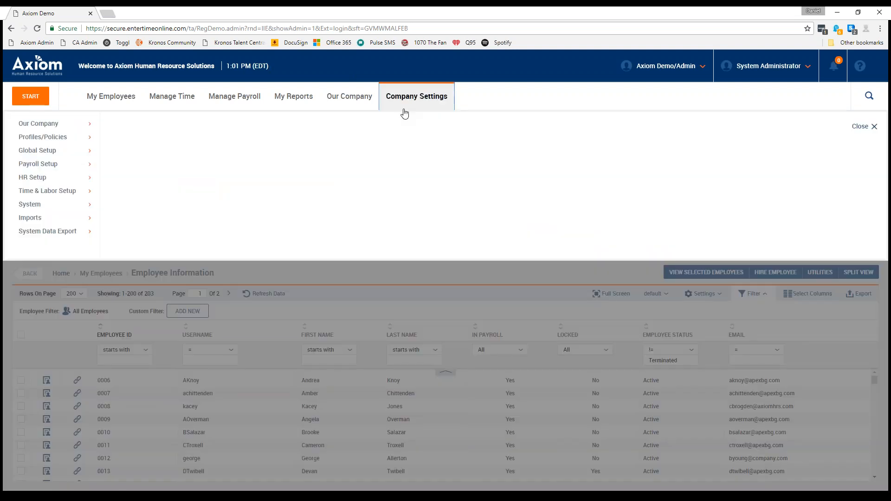
left_click(68, 142)
left_click(143, 167)
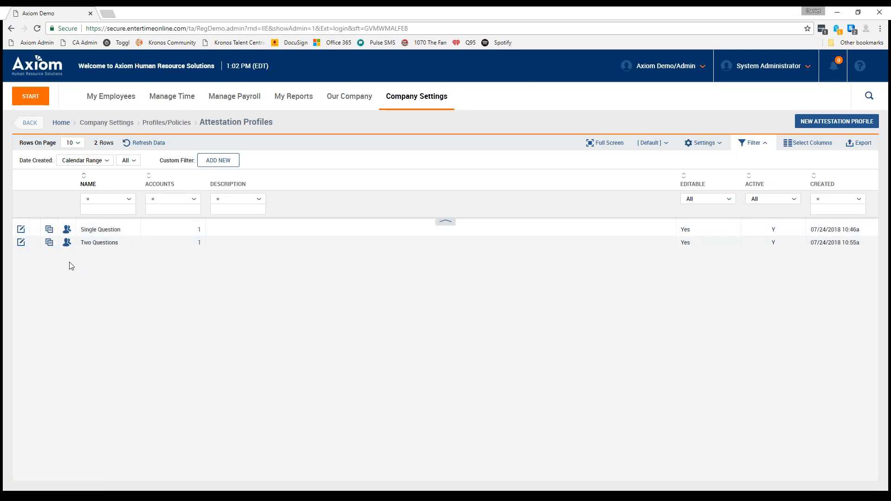
left_click(20, 230)
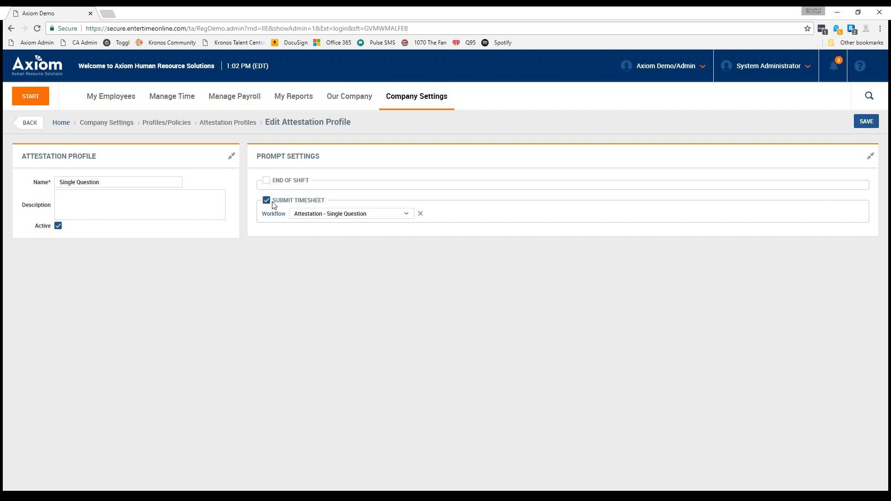
Step: Enable the End of Shift prompt and set its window to 3 hours before and 3 hours after the scheduled out time
left_click(267, 181)
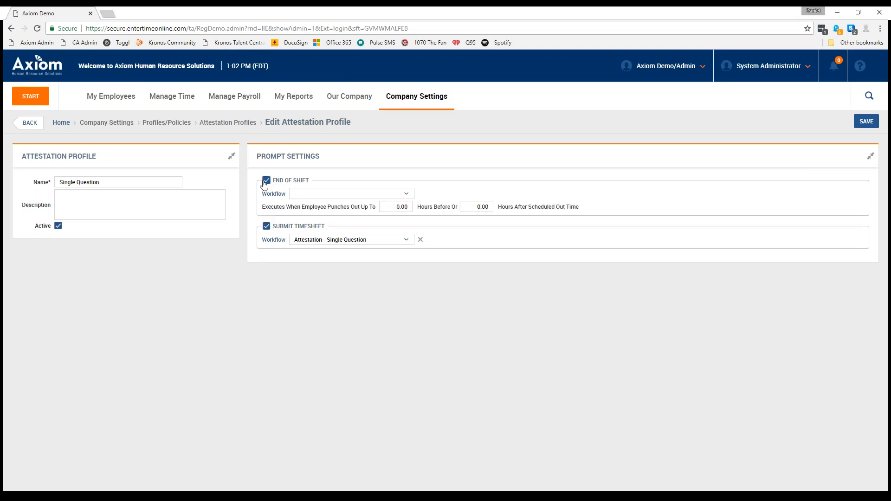
left_click(306, 194)
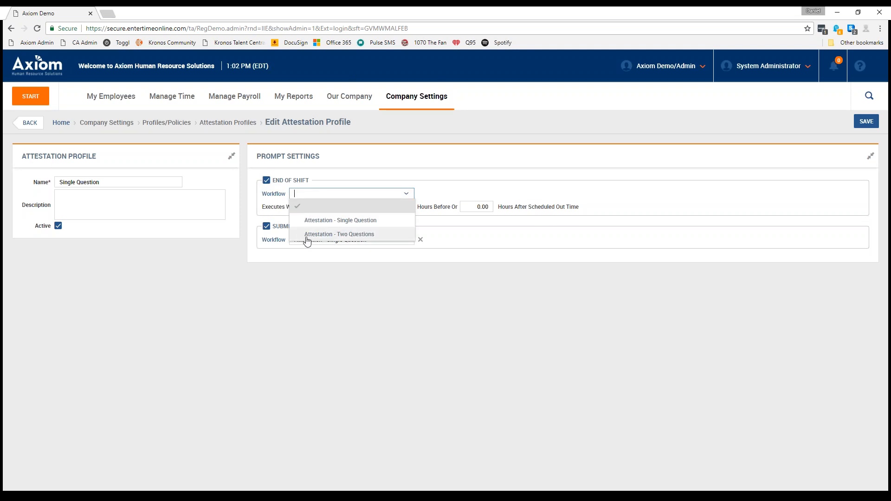
left_click(315, 260)
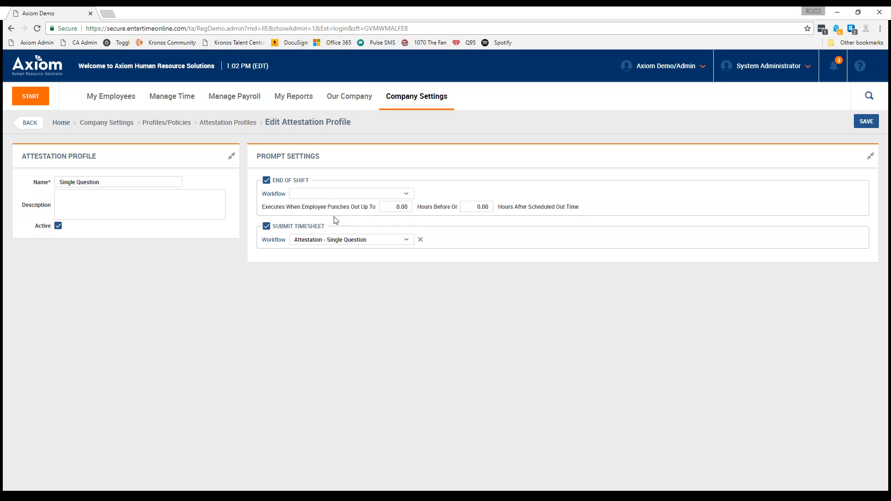
left_click(396, 208)
type("3")
left_click(473, 207)
type("3")
left_click(491, 253)
Step: Leave the profile for the Workflows list and open the Attestation - Single Question workflow
left_click(277, 242)
left_click(480, 80)
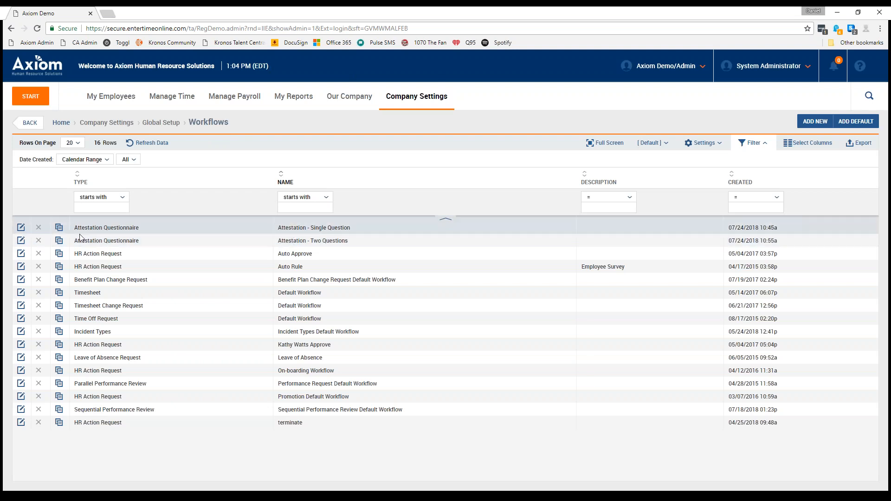
left_click(22, 229)
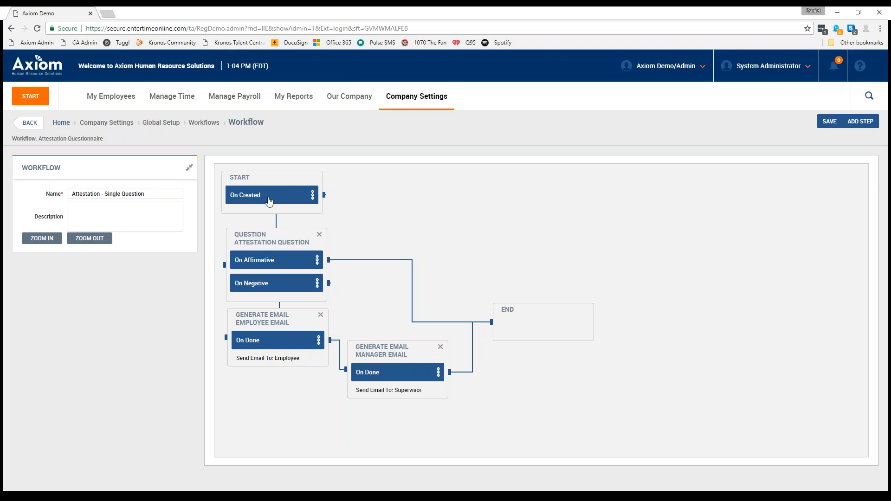
Step: Review the Attestation Question step's wording, reason codes, custom labels and follow-up actions, then close it unchanged
left_click(273, 270)
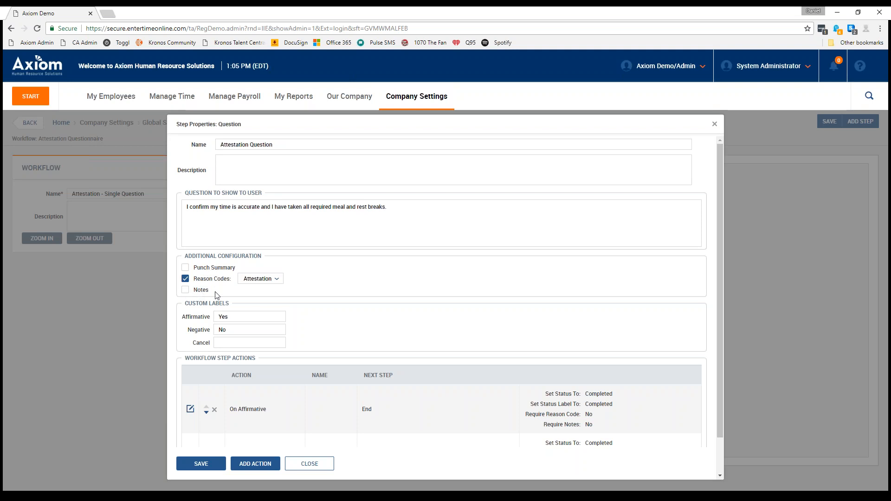
scroll(332, 318, "down", 1)
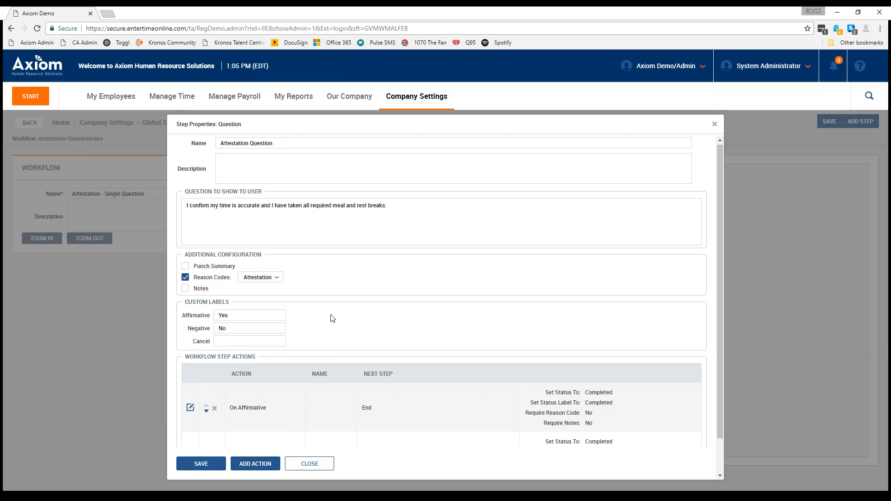
scroll(333, 318, "down", 1)
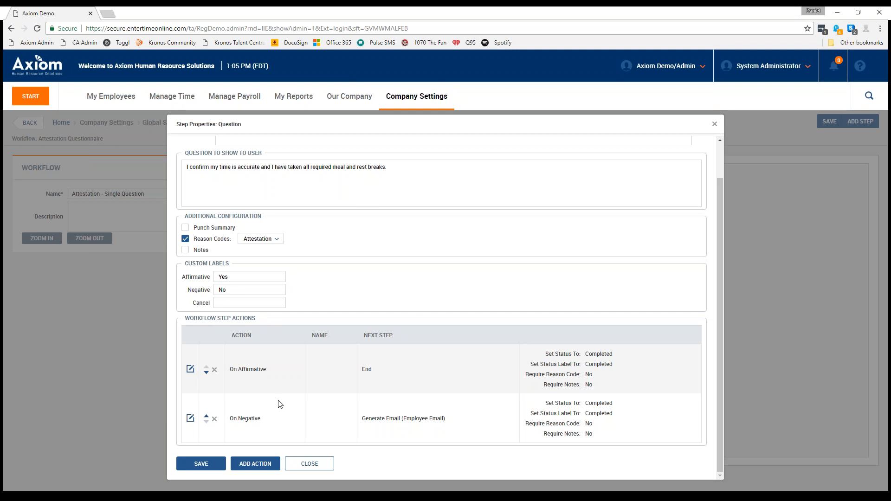
left_click(309, 465)
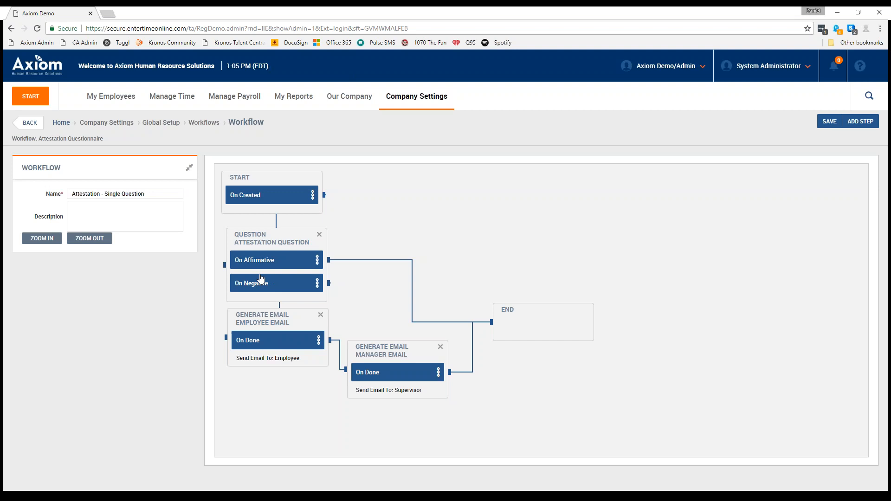
Step: Review the message, attachment and recipient settings of the Employee Email and Manager Email steps
left_click(272, 340)
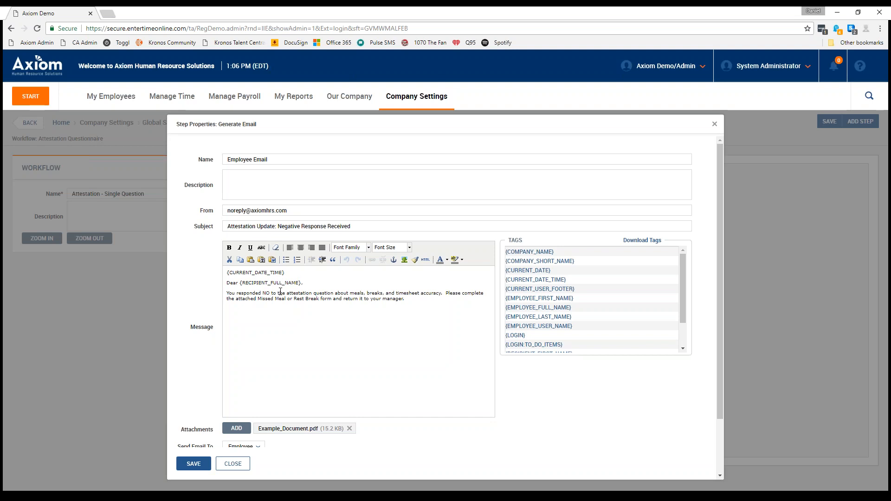
scroll(306, 331, "down", 1)
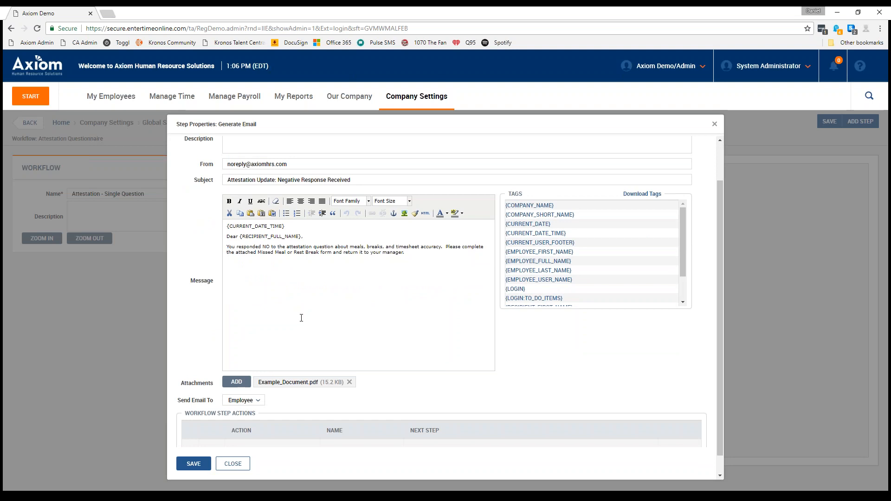
left_click(233, 469)
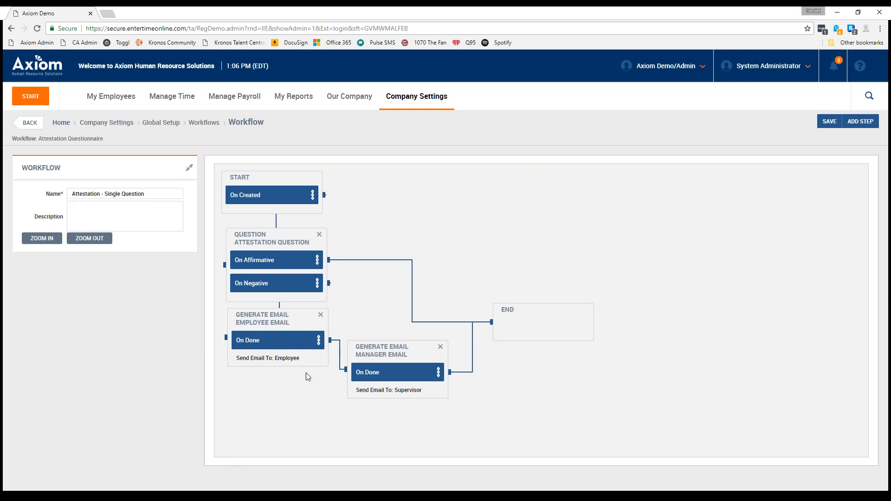
left_click(389, 378)
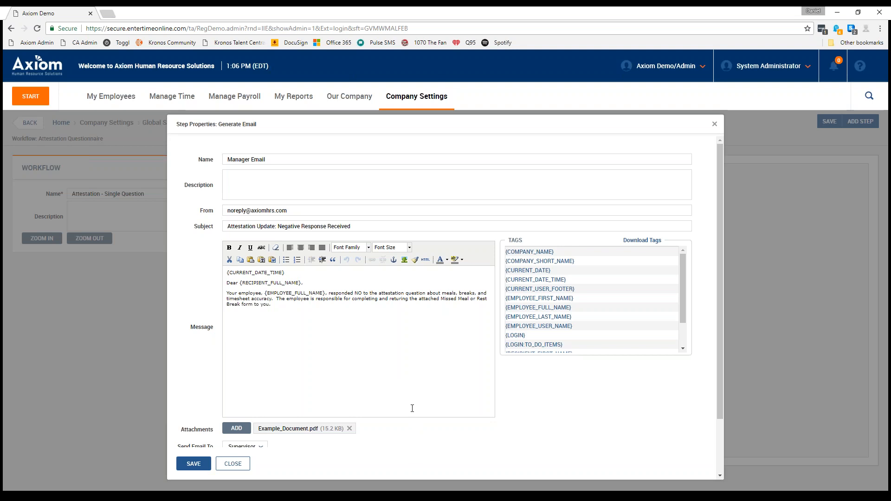
scroll(413, 409, "down", 1)
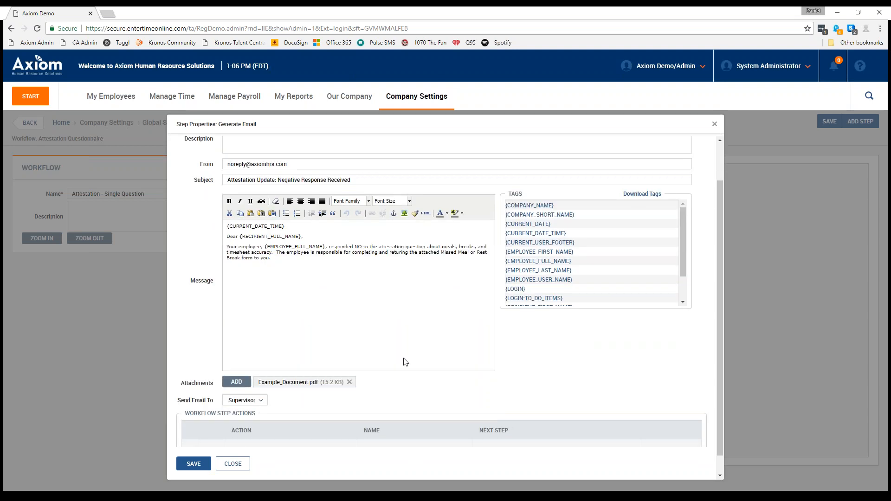
left_click(221, 465)
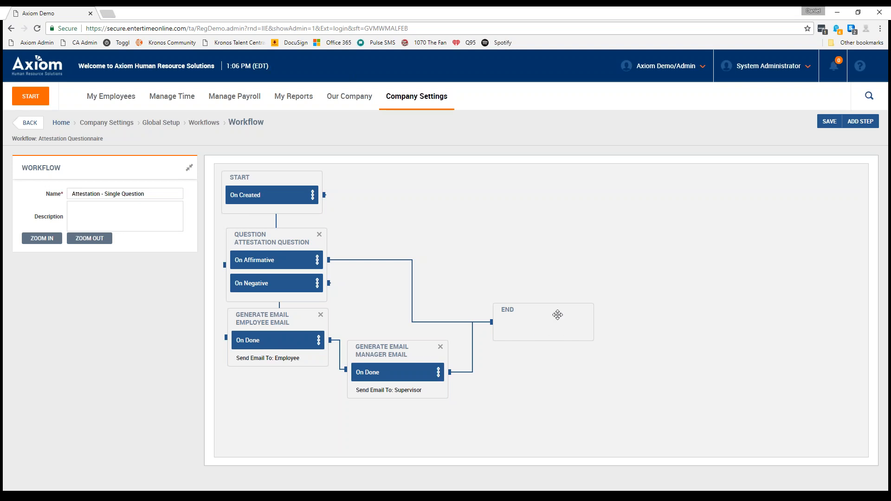
Step: Leave the single-question workflow without saving and open the Attestation - Two Questions workflow
left_click(38, 129)
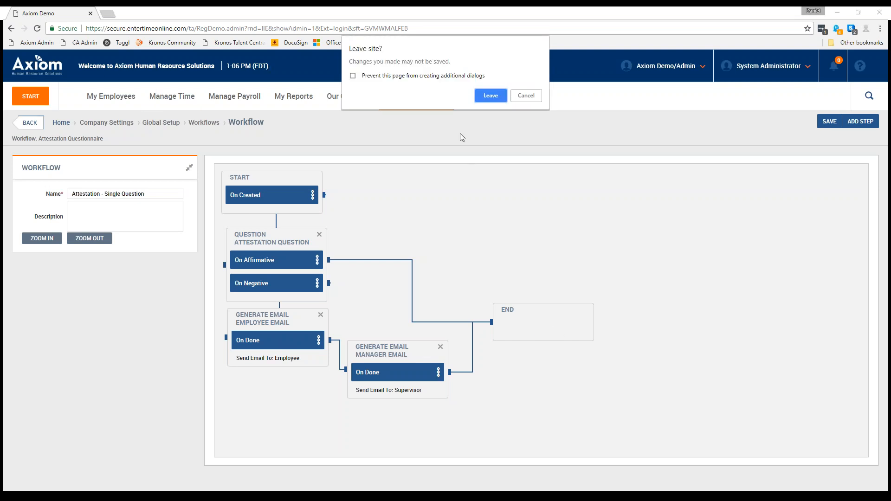
left_click(491, 97)
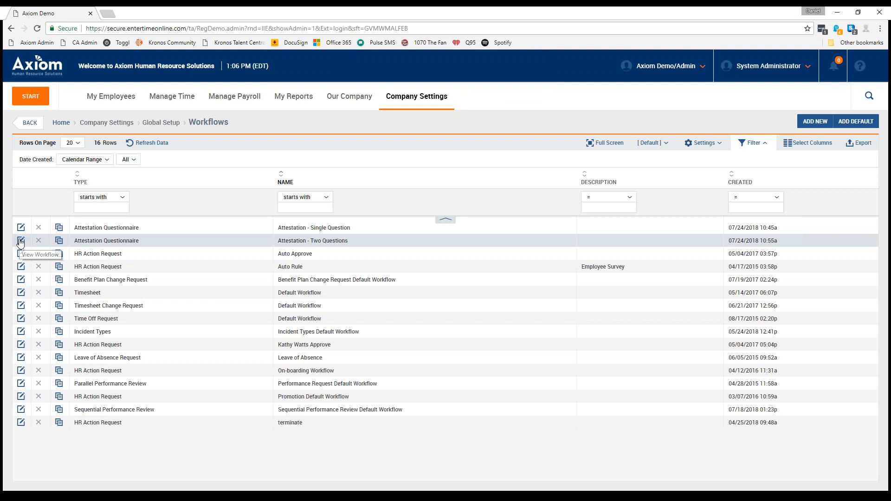
left_click(20, 241)
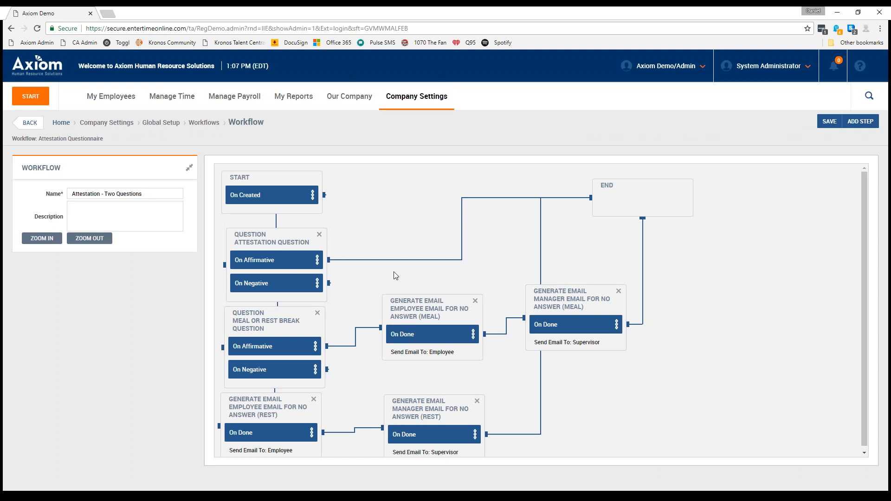
Step: Review the Attestation Question step's wording and its affirmative and negative actions in the two-question workflow
double_click(272, 265)
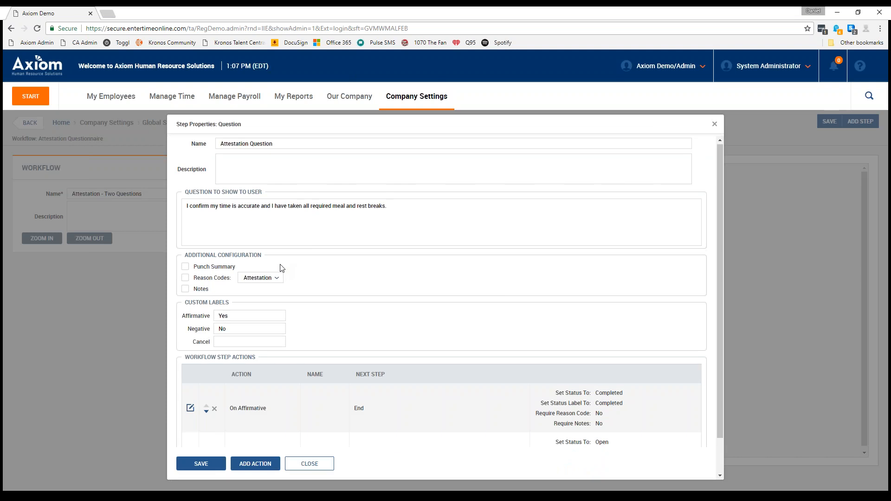
scroll(281, 268, "down", 1)
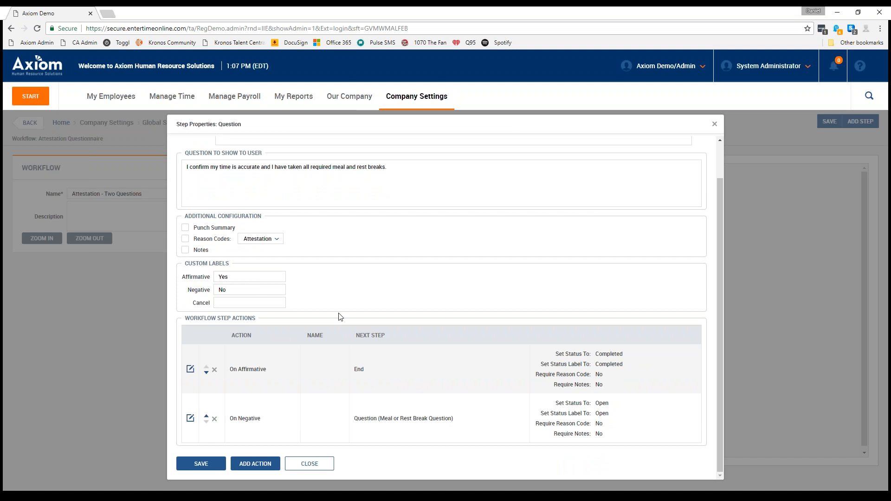
scroll(341, 317, "up", 1)
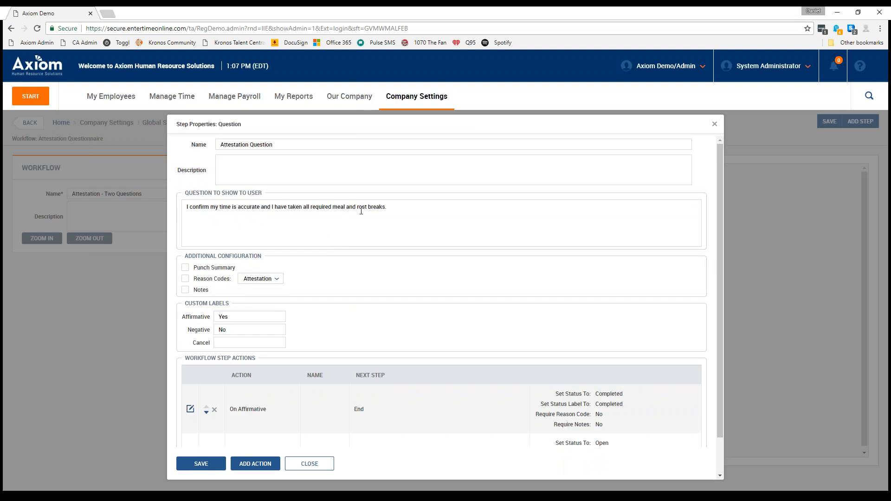
left_click(310, 464)
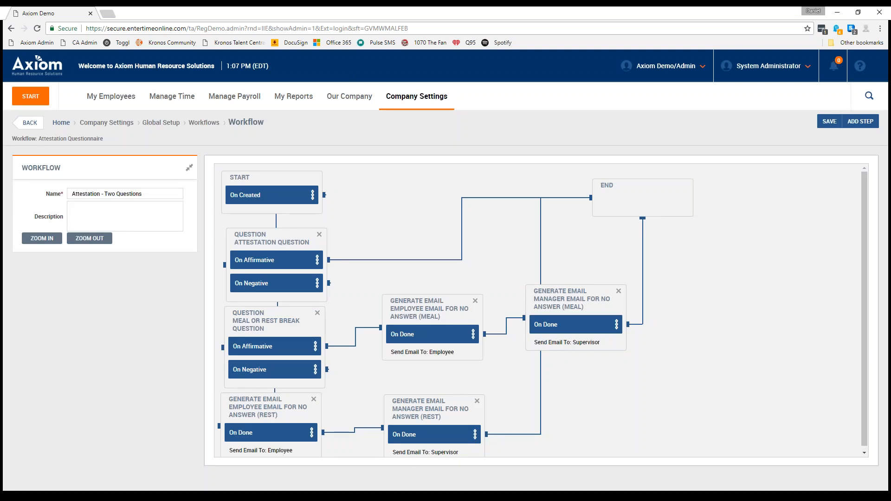
Step: Review the Meal or Rest Break Question step's wording, custom labels and actions, and examine the rest of the workflow diagram
double_click(266, 321)
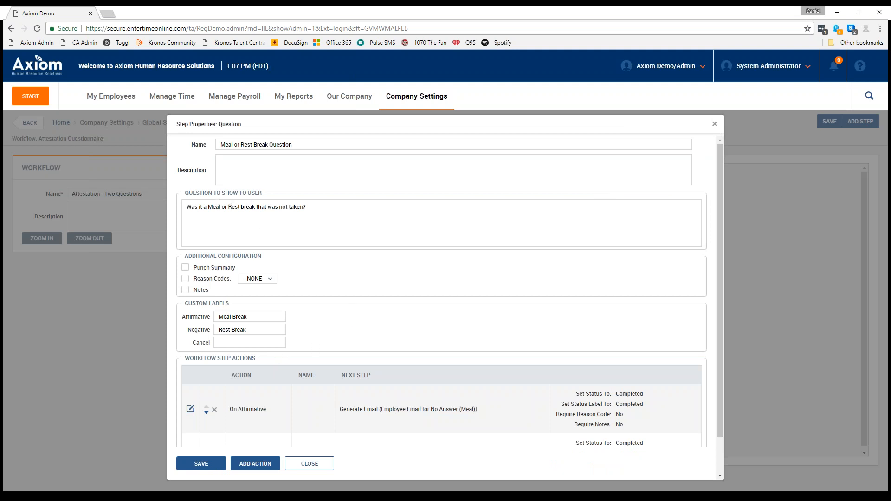
scroll(294, 225, "down", 2)
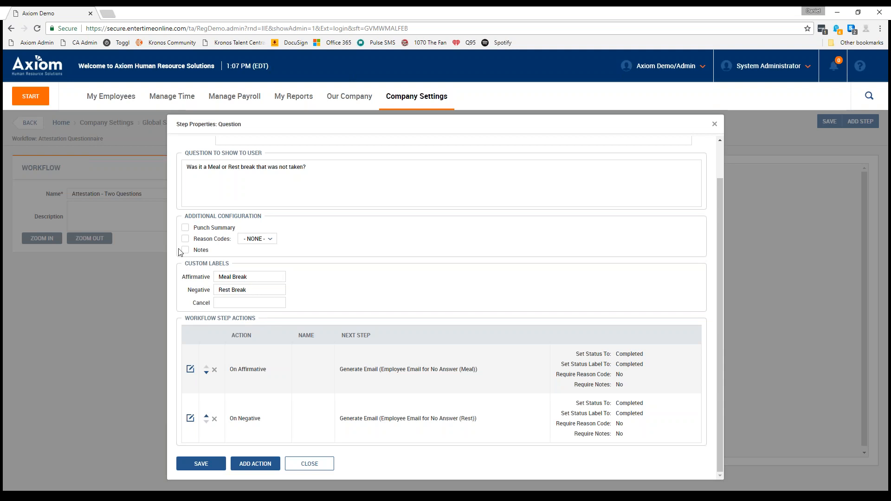
left_click(323, 466)
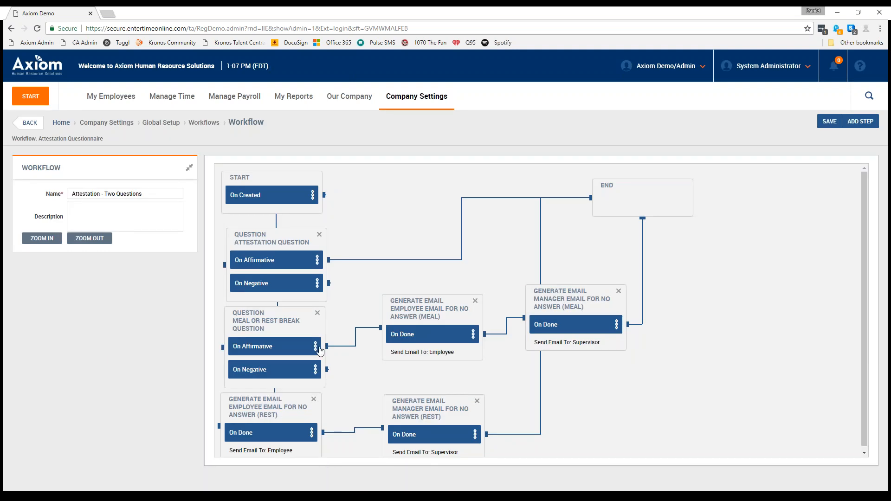
scroll(320, 351, "down", 1)
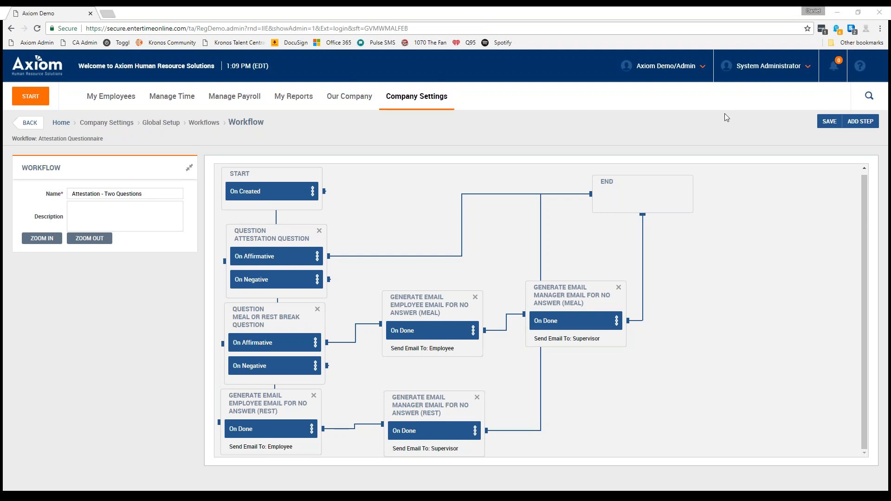
Step: Leave the two-question workflow without saving and switch back to the Axiom admin account's company list
left_click(660, 70)
left_click(660, 79)
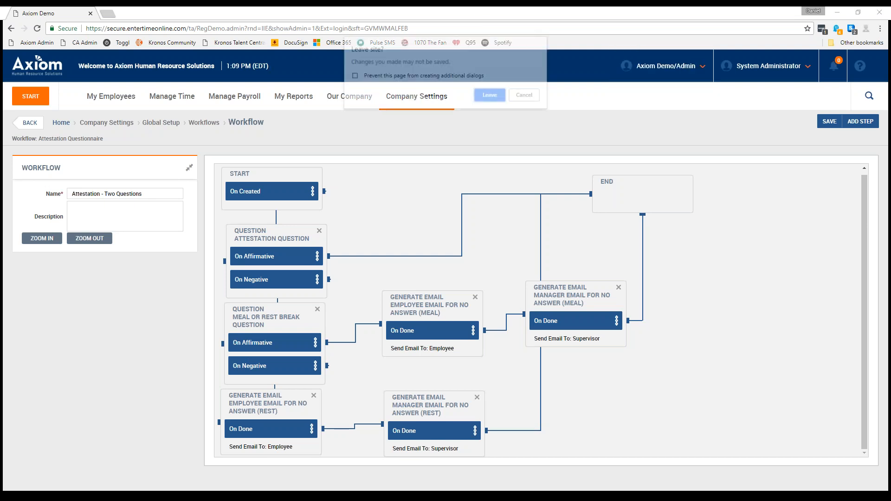
left_click(486, 95)
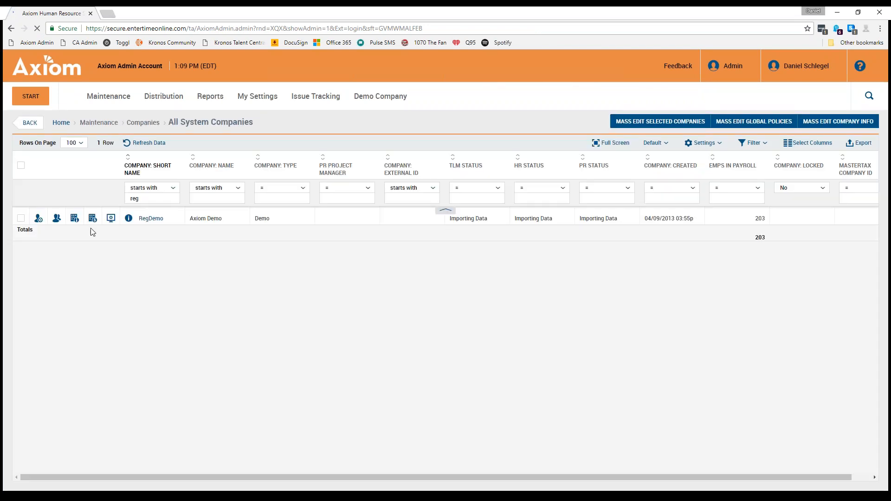
Step: Find the demo employee by first name in RegDemo's system accounts and log in as that employee
left_click(57, 236)
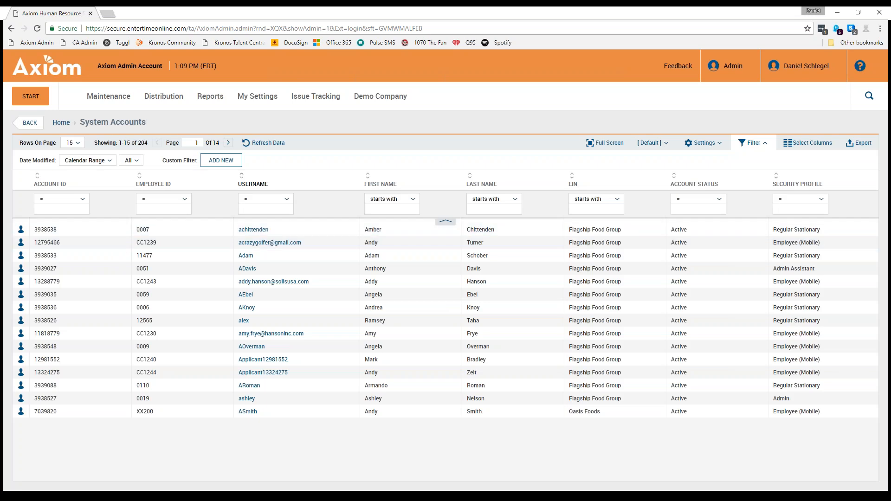
left_click(391, 210)
type("dan")
key("Return")
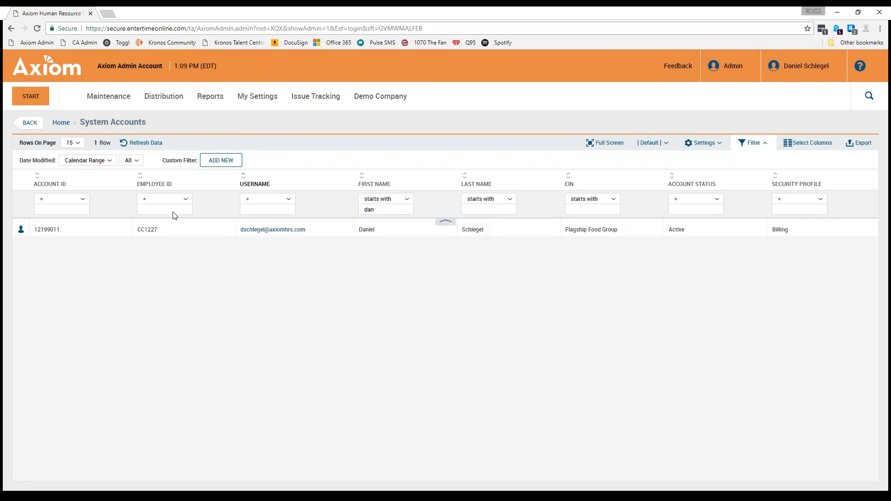
left_click(20, 229)
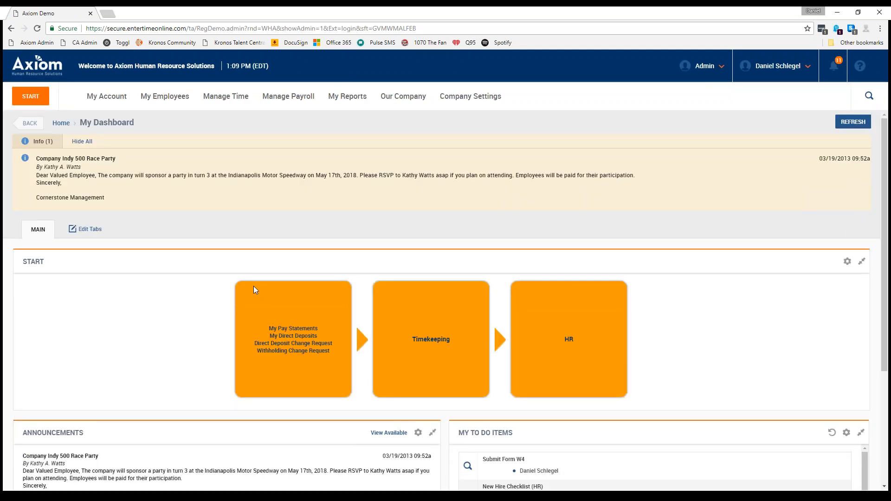
Step: Open the employee's current timesheet, advance to the July 29 – August 04, 2018 period and accept its message without adding a comment
mouse_move(402, 312)
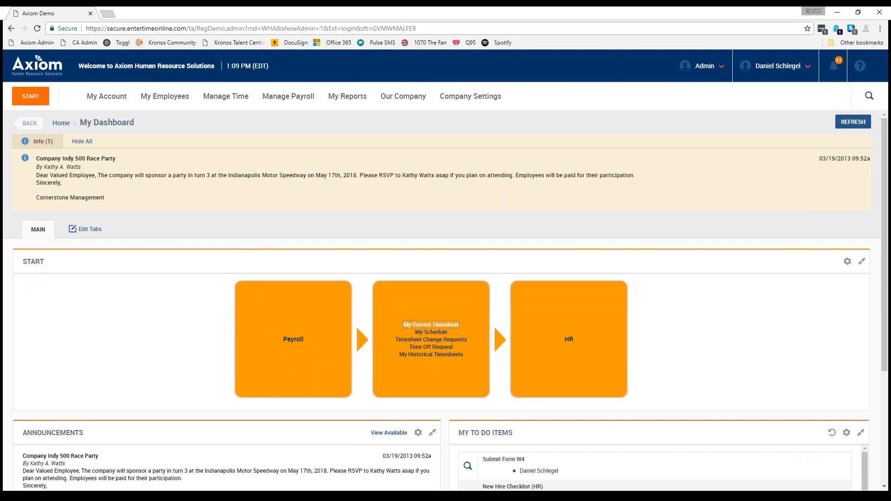
left_click(436, 326)
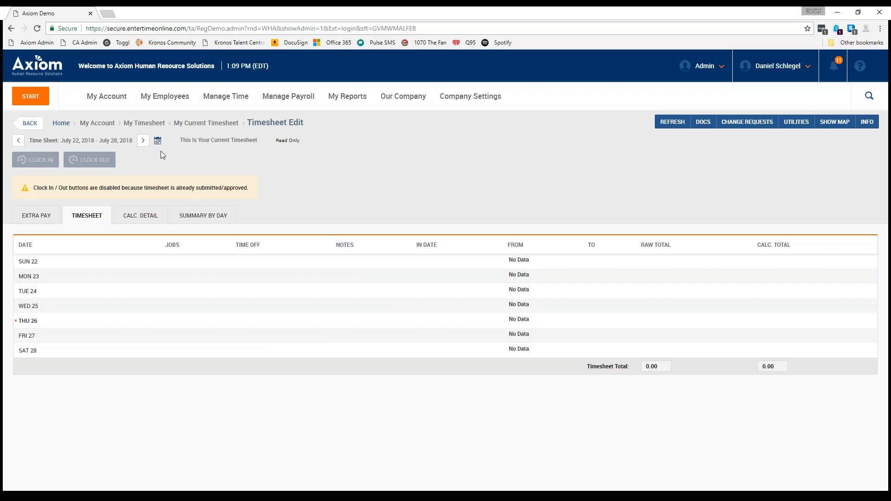
left_click(144, 141)
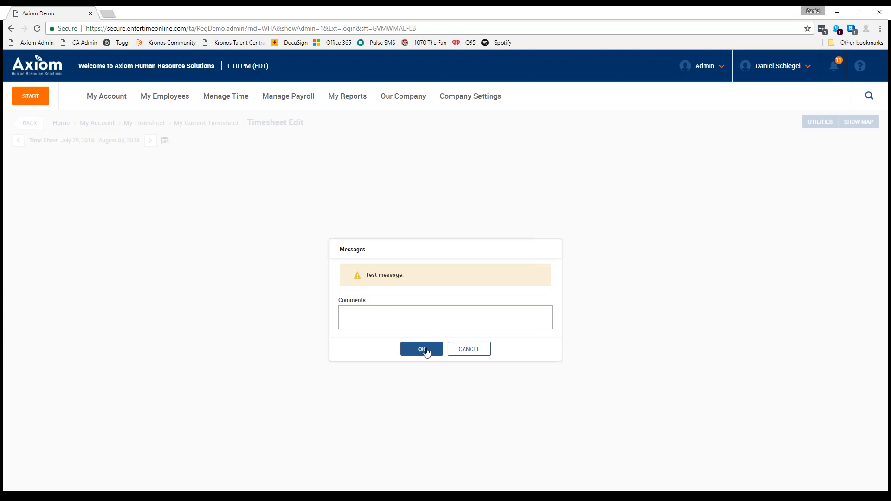
left_click(424, 352)
left_click(425, 352)
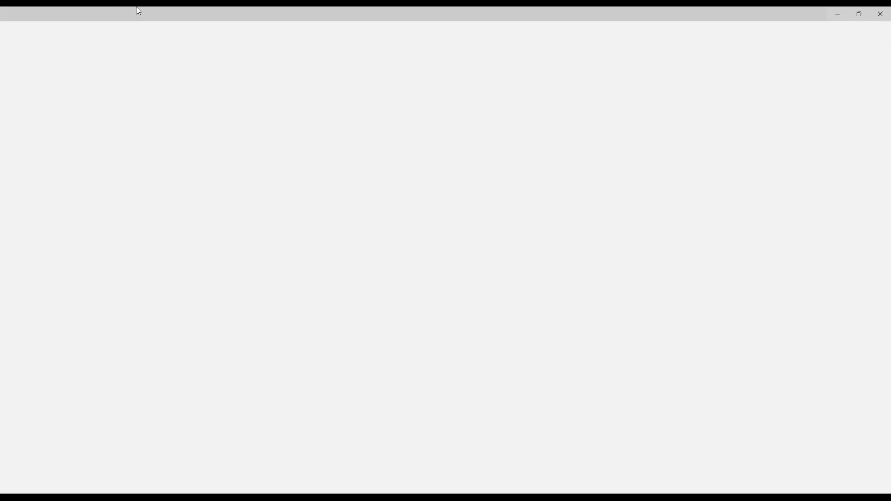
Step: Reopen the employee's current timesheet and advance it to the July 29 – August 04, 2018 pay period
left_click_drag(148, 13, 1, 19)
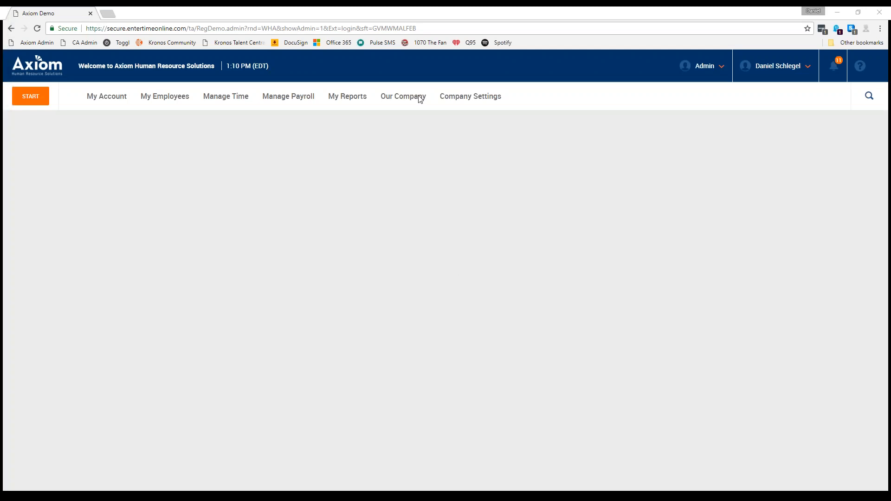
left_click(105, 98)
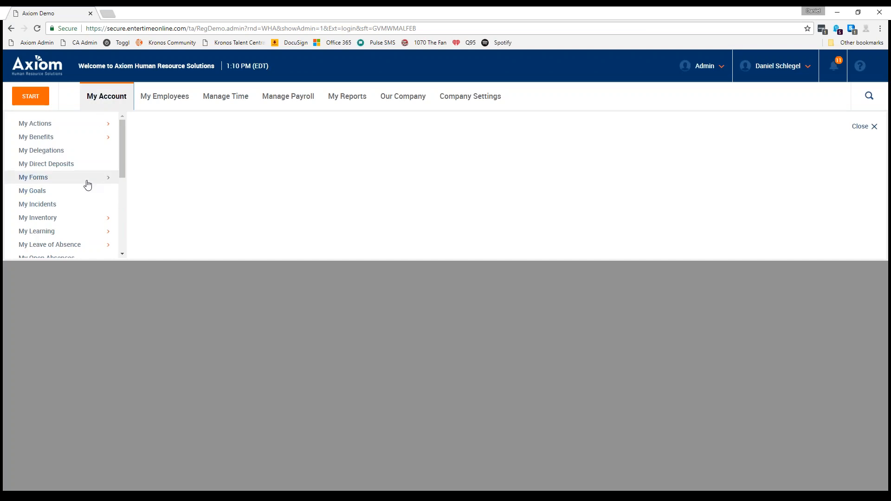
scroll(87, 181, "down", 5)
left_click(71, 224)
left_click(162, 125)
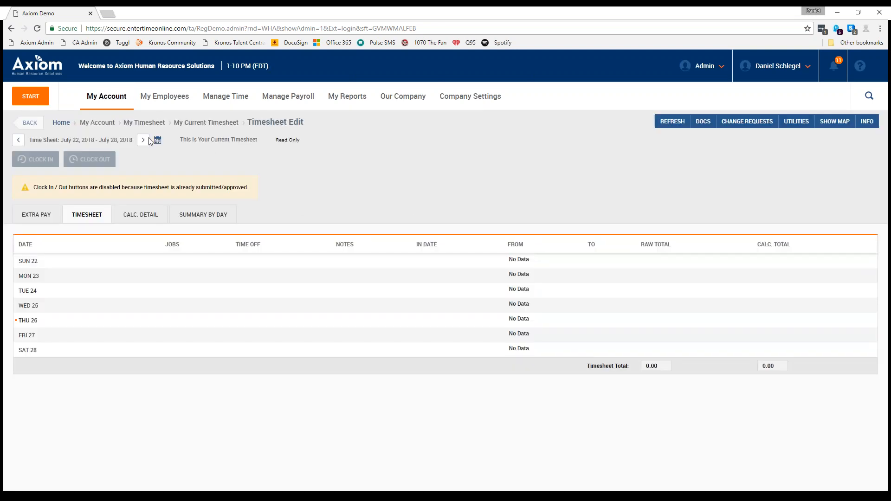
left_click(143, 140)
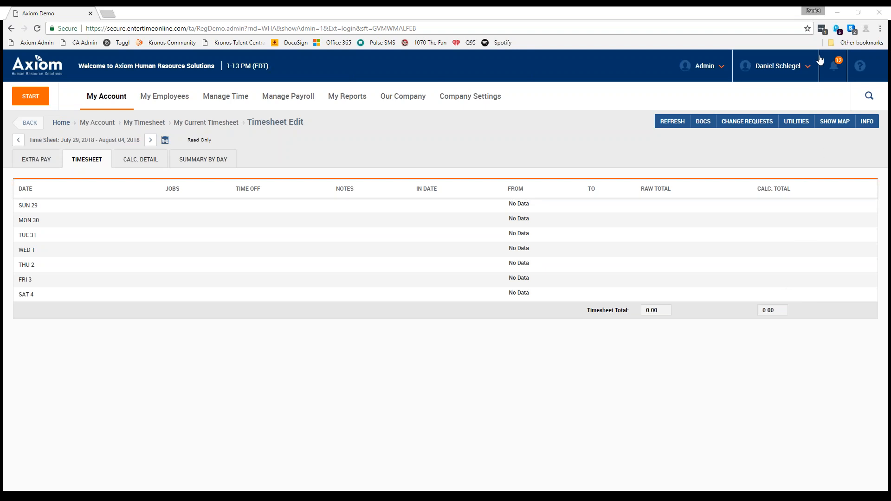
Step: Open the employee's to-do items and preview the Missed Meal reason for the 07/29/2018–08/04/2018 attestation question without adding it
left_click(837, 69)
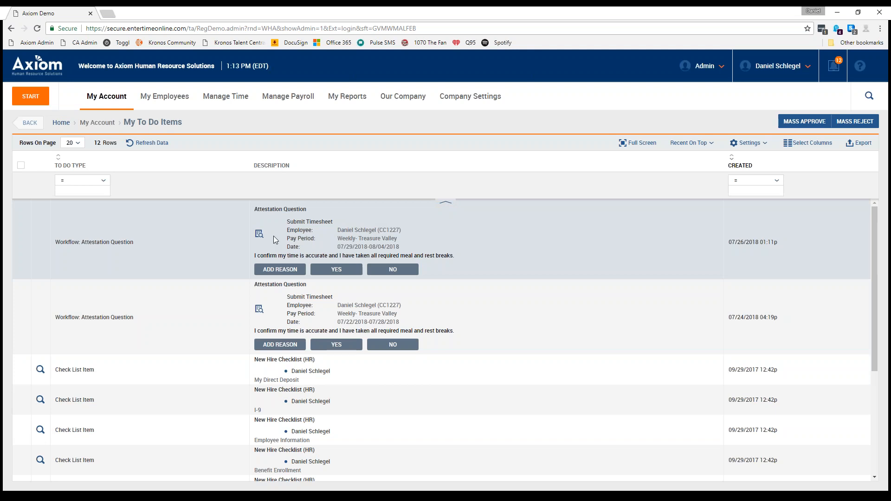
left_click(283, 274)
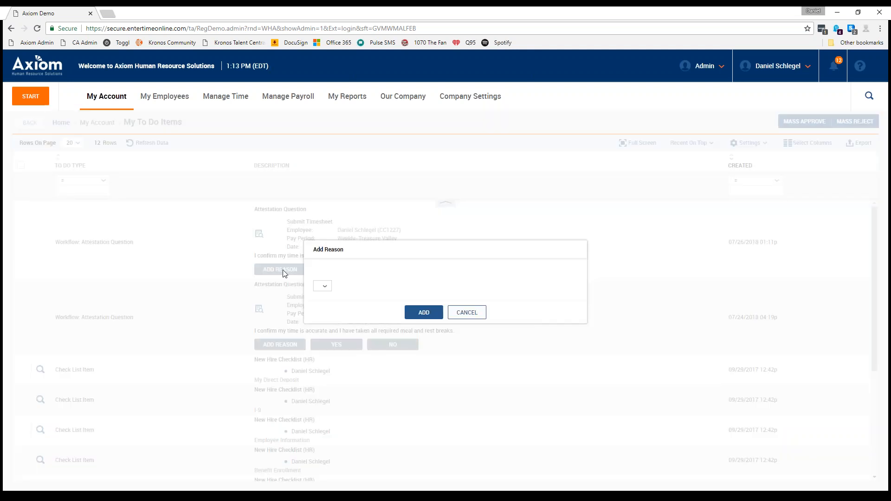
left_click(322, 287)
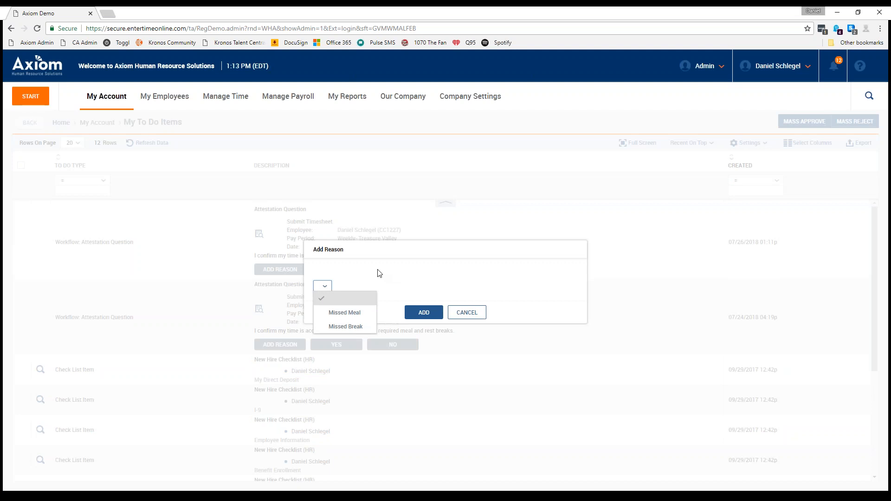
left_click(356, 316)
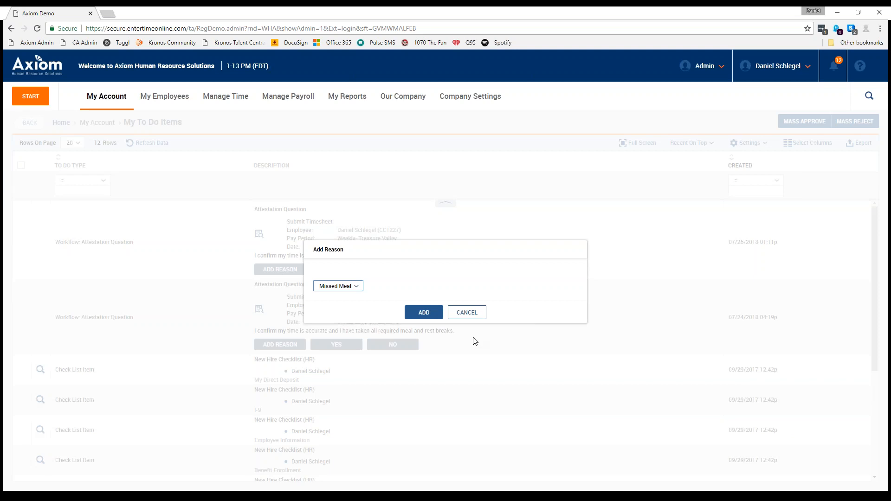
left_click(456, 309)
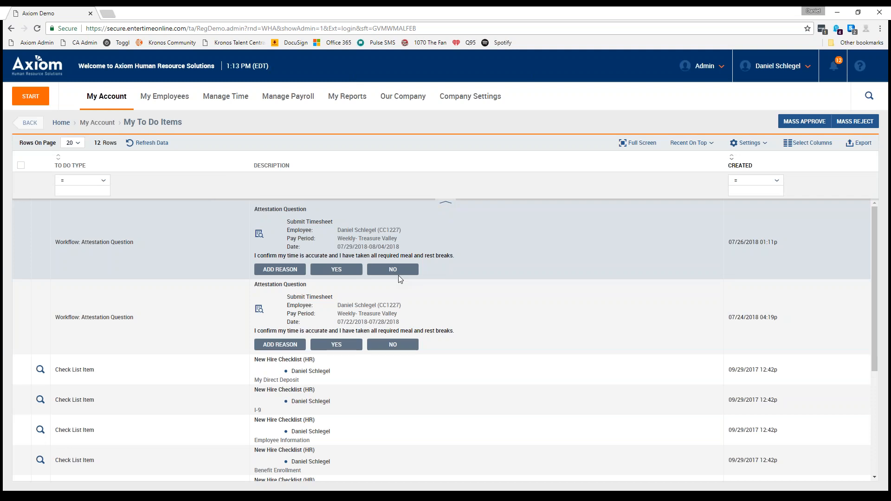
Step: Answer Yes to the 07/29/2018–08/04/2018 attestation question and No to the one for 07/22/2018–07/28/2018
left_click(348, 270)
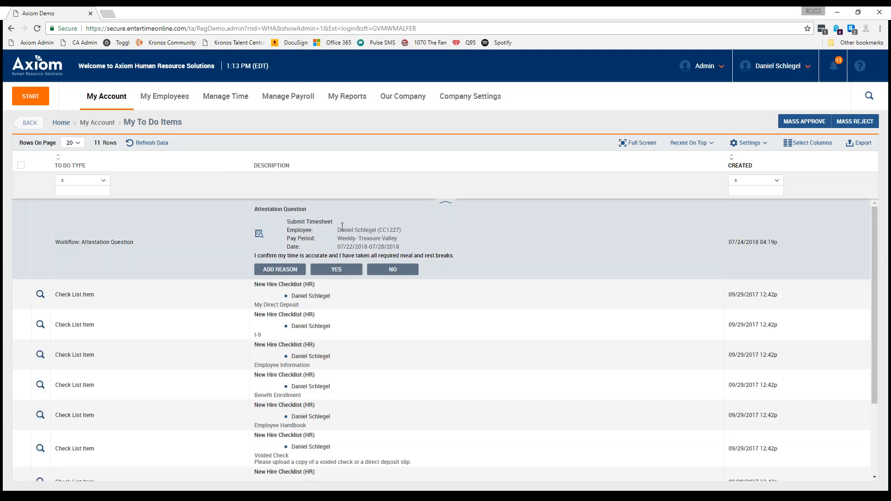
left_click(396, 270)
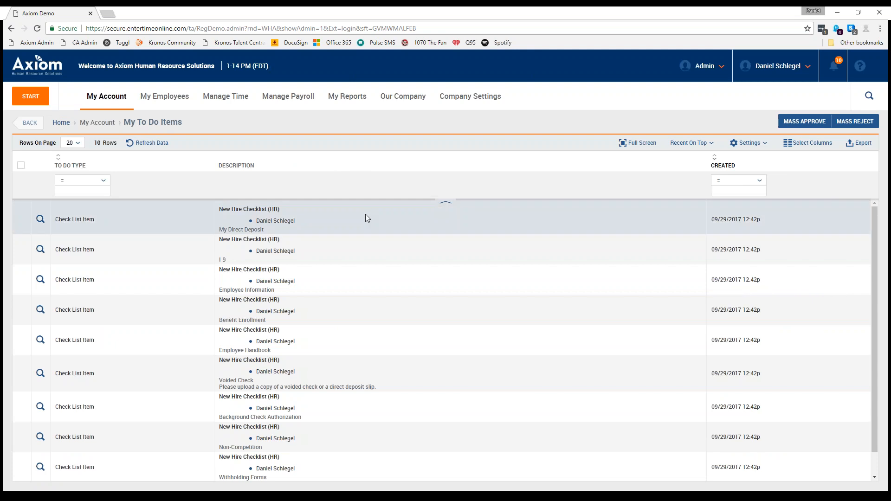
Step: Close the employee's account view to return to the admin account
left_click(685, 69)
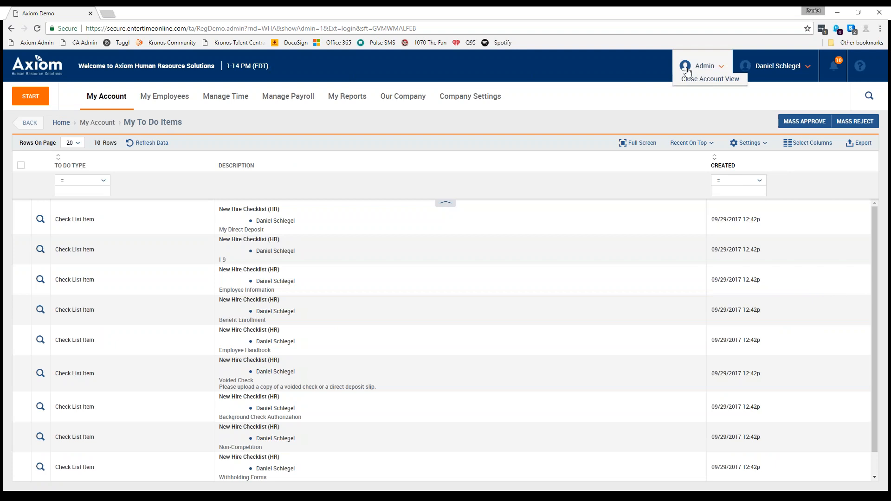
left_click(689, 79)
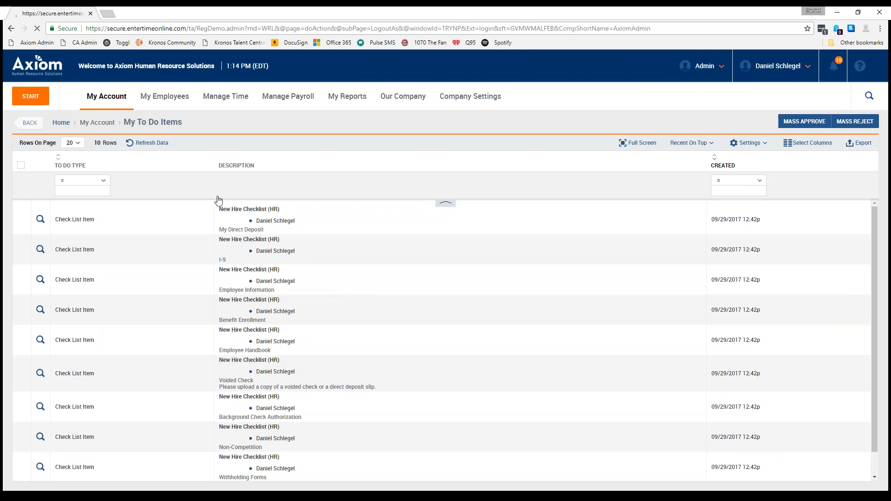